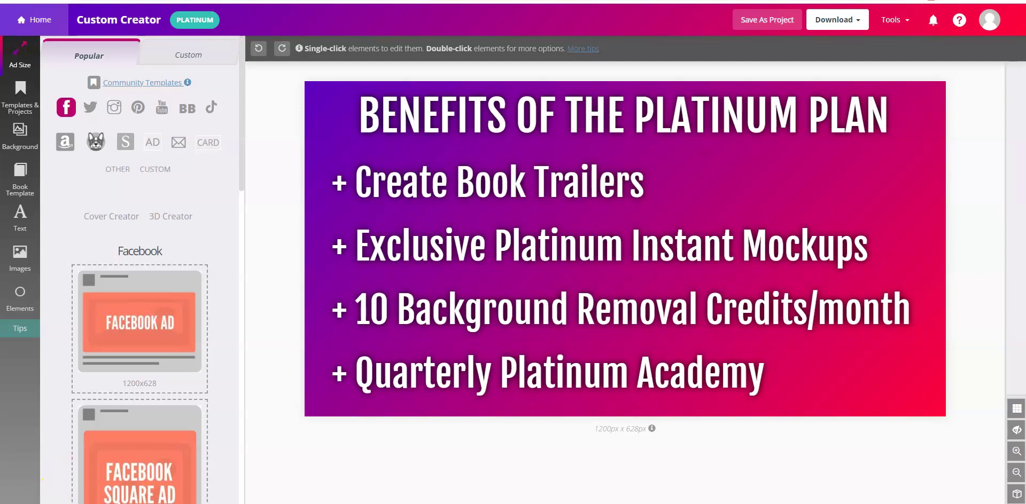
Return Home from the editor, open Trailer Creator, and preview the city-night and beach video templates.
left_click(26, 21)
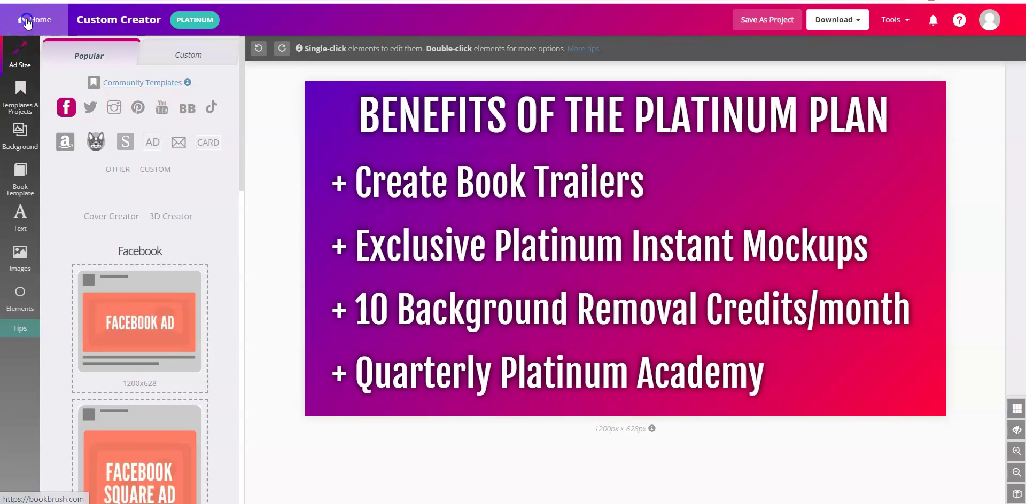
left_click(581, 66)
left_click(351, 149)
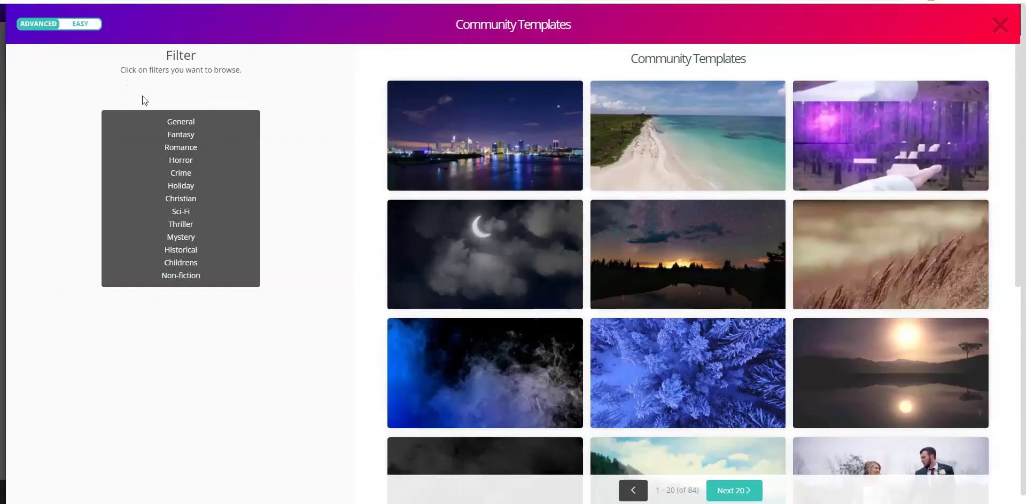
left_click(472, 127)
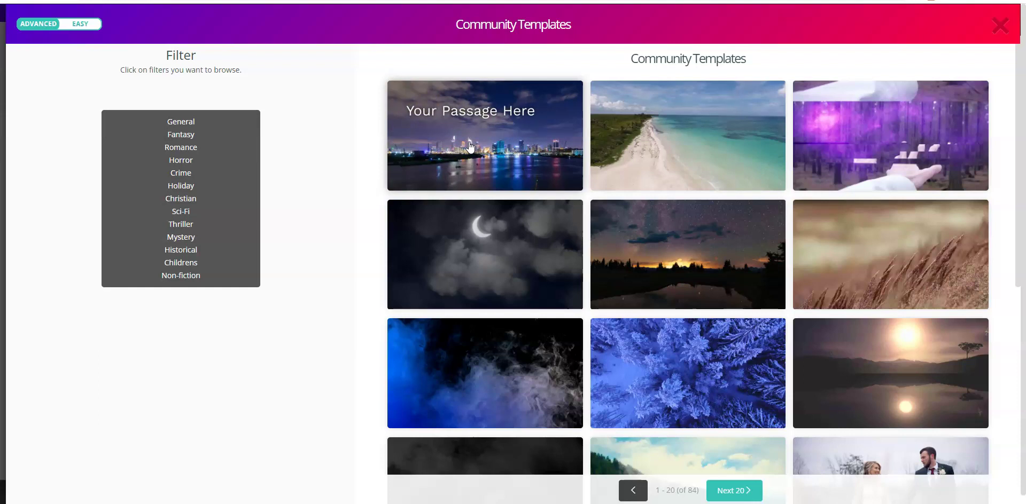
left_click(644, 149)
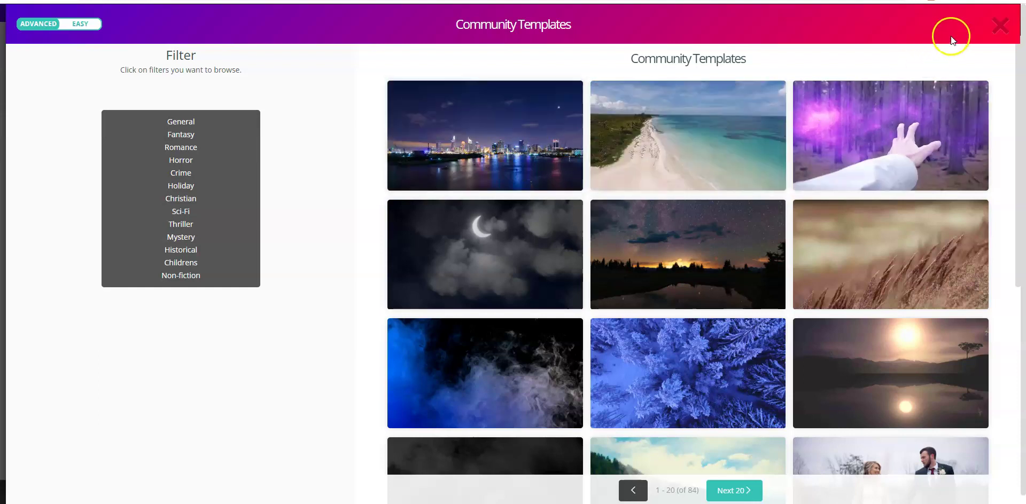
Close the template gallery, go Home, and open Instant Mockups, dismissing the 2.0 announcement.
left_click(998, 25)
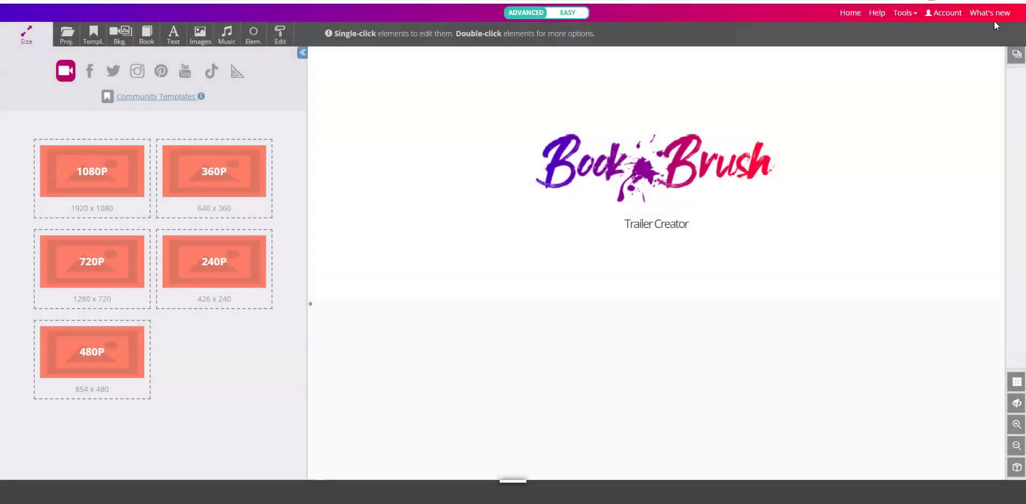
left_click(850, 12)
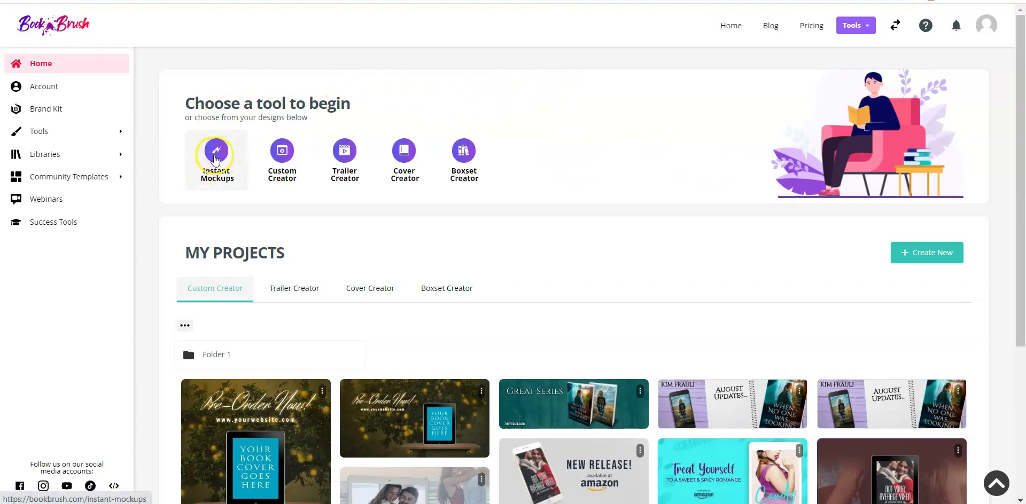
left_click(215, 155)
left_click(426, 364)
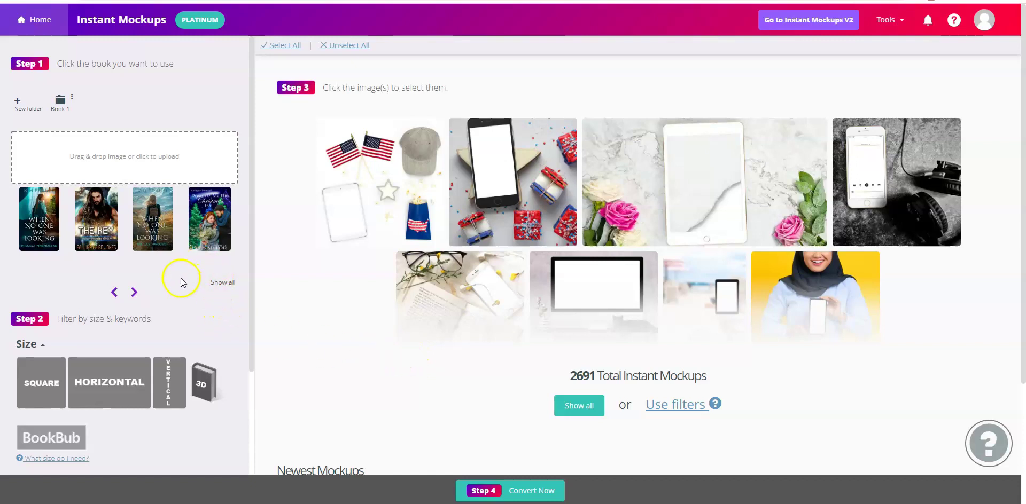
scroll(179, 275, "down", 1)
scroll(191, 255, "down", 2)
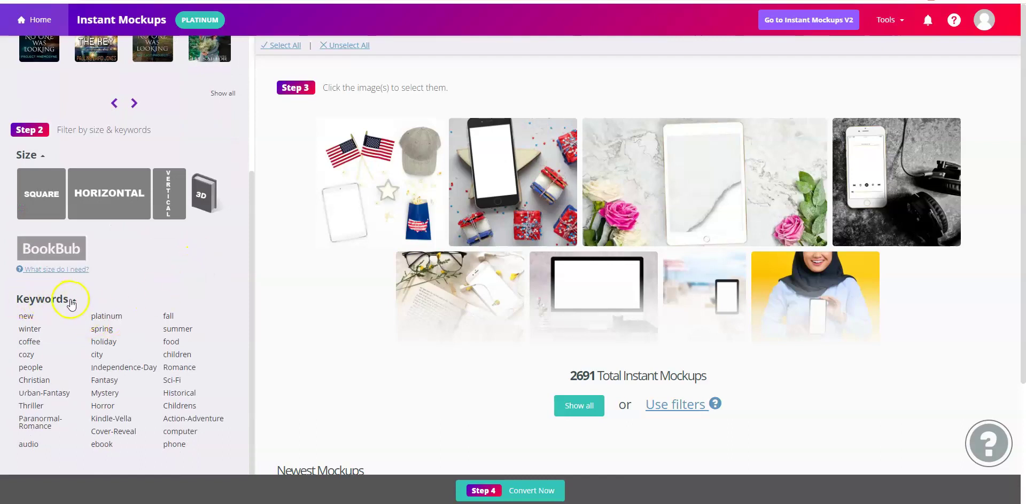
Filter Instant Mockups by the 'platinum' keyword, showing 455 available templates.
left_click(111, 322)
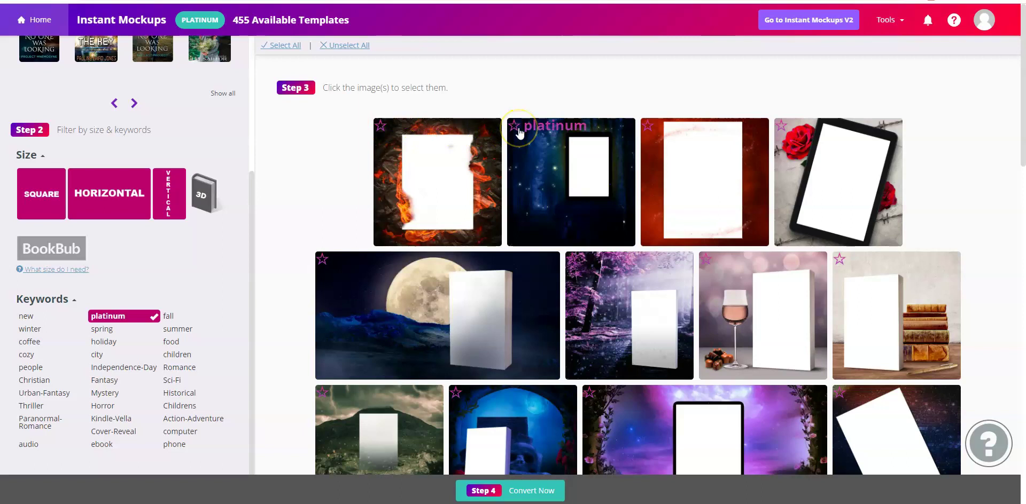
left_click(650, 134)
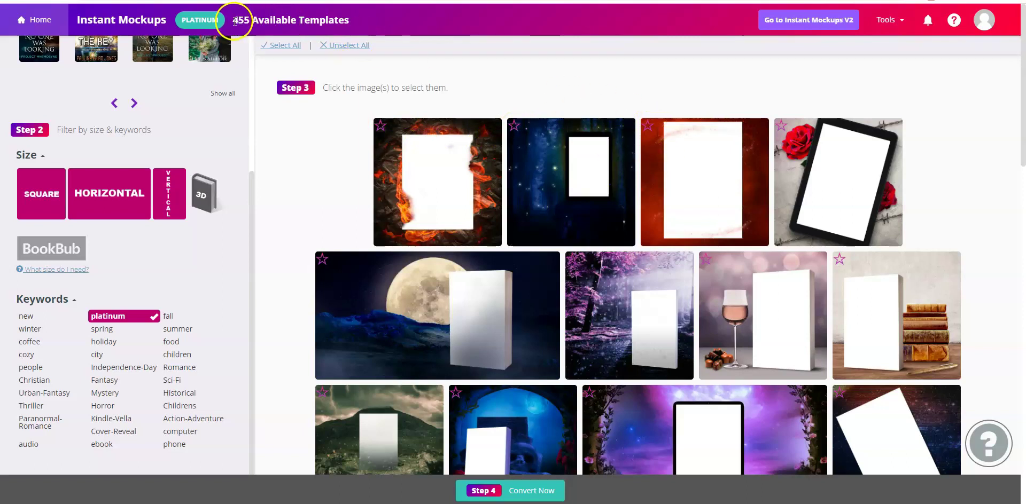
left_click_drag(235, 21, 370, 20)
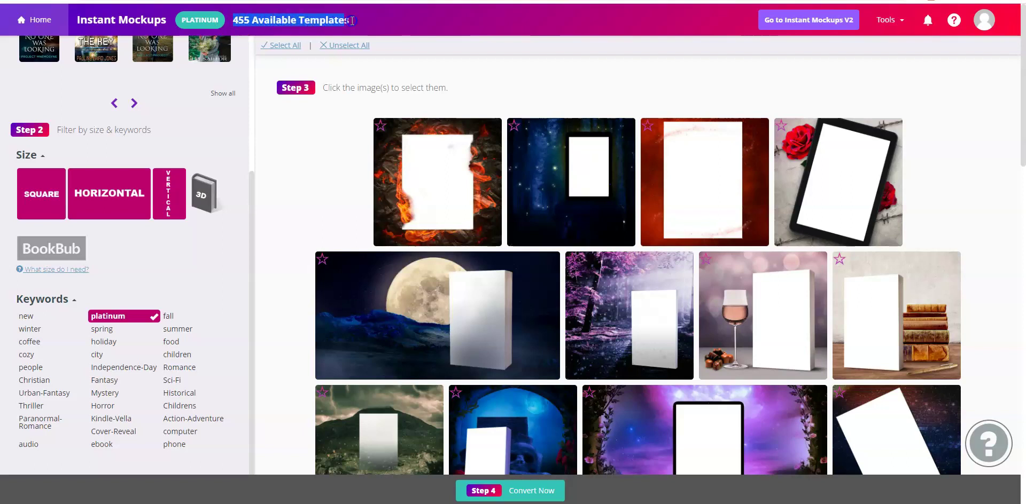
left_click(370, 21)
left_click(577, 99)
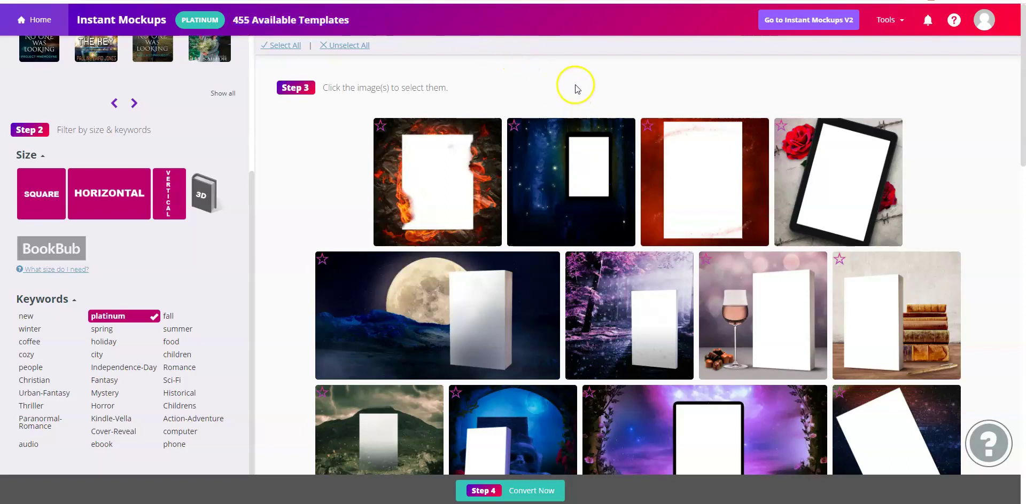
Scroll through the platinum mockups, then return to the home dashboard.
scroll(694, 235, "down", 3)
scroll(761, 251, "down", 7)
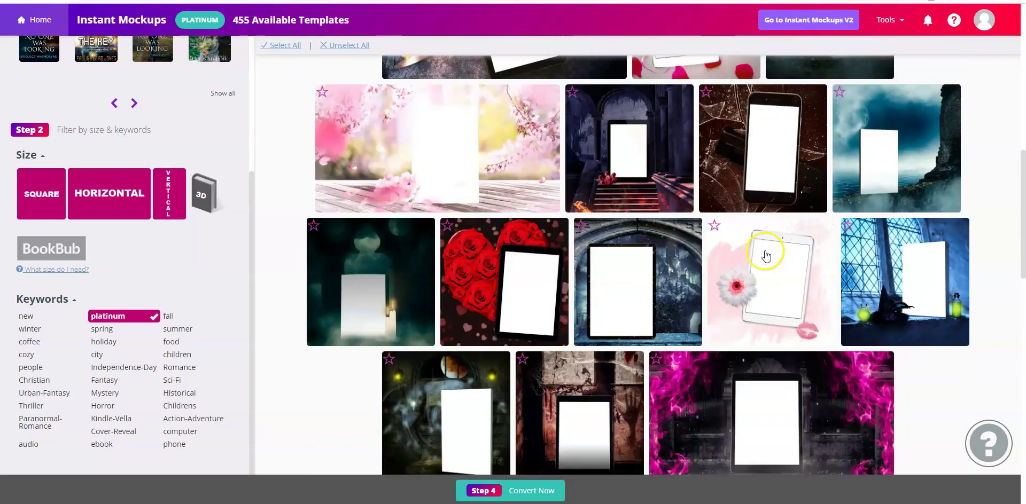
scroll(748, 251, "down", 3)
scroll(695, 240, "down", 3)
scroll(641, 229, "down", 3)
scroll(582, 217, "down", 3)
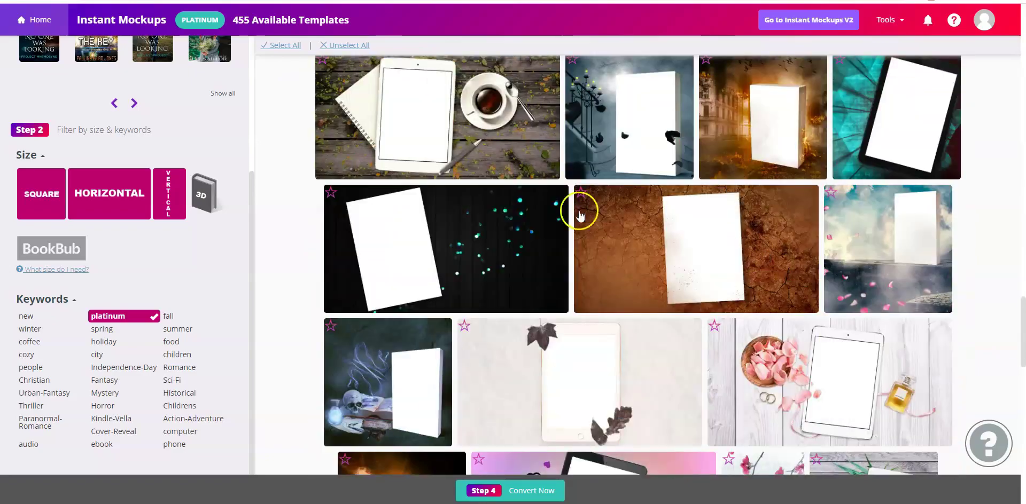
left_click(35, 19)
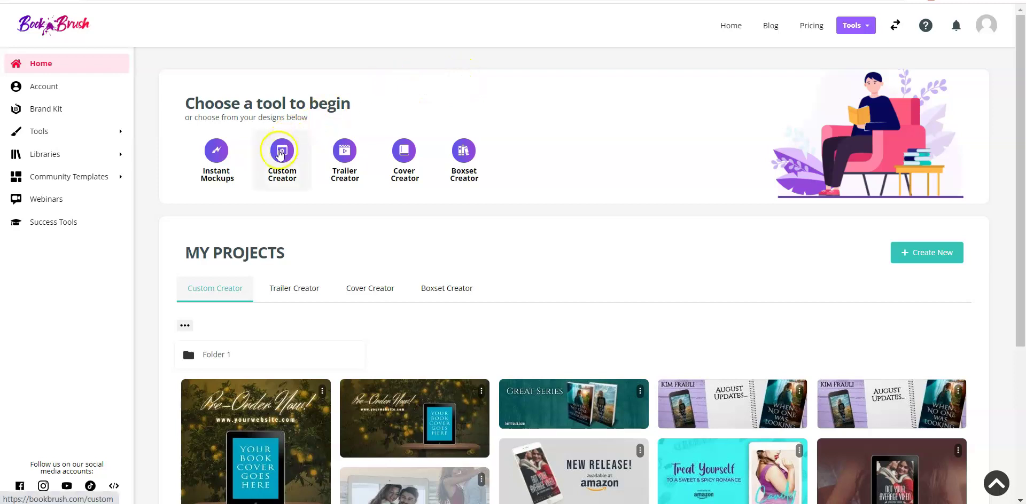
In Custom Creator's community templates, filter Collections to Animated Email Signatures and pick the first template.
left_click(280, 154)
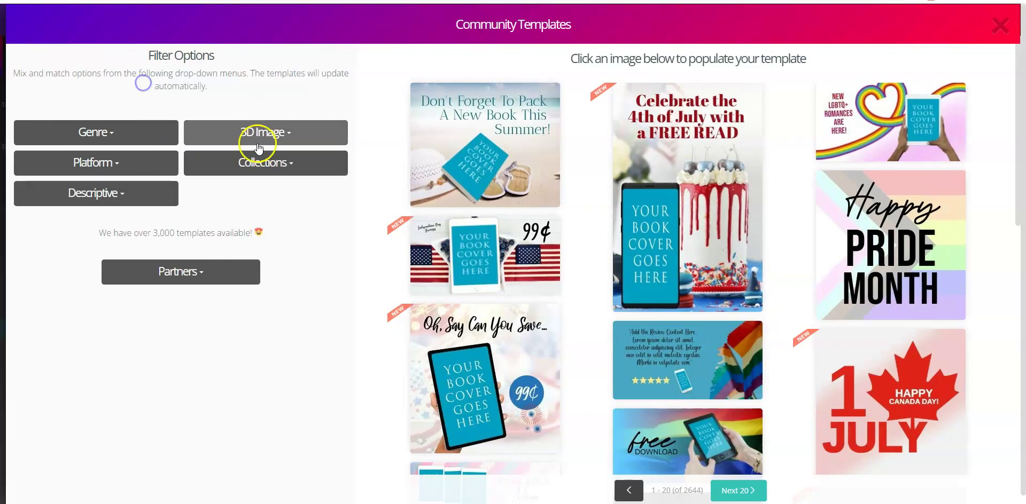
left_click(262, 160)
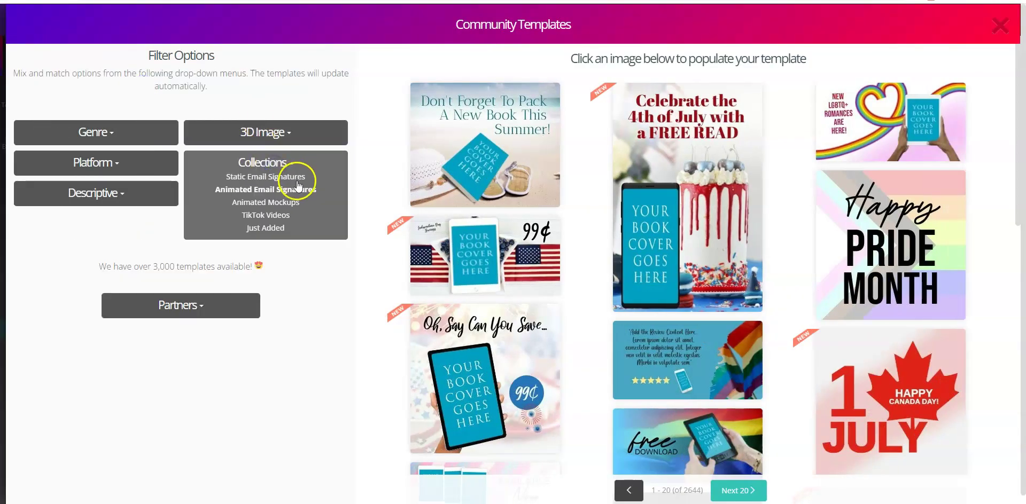
left_click(289, 190)
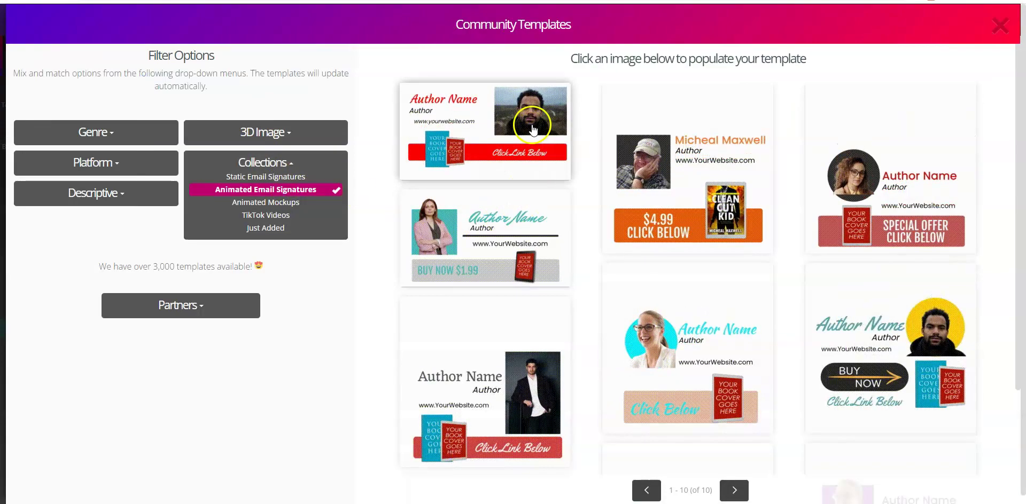
left_click(530, 123)
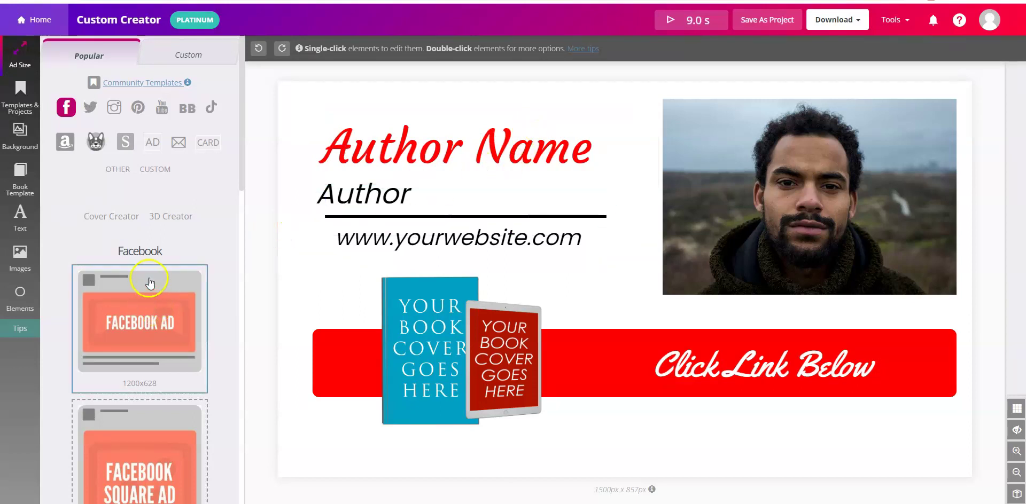
Upload the author photo to My Images, remove its background, and add the cut-out to the design.
left_click(24, 256)
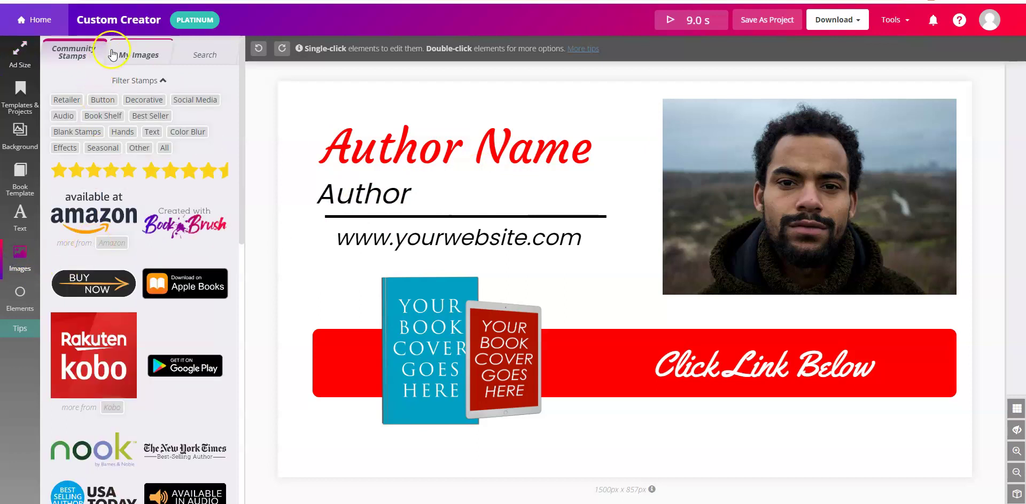
left_click(136, 56)
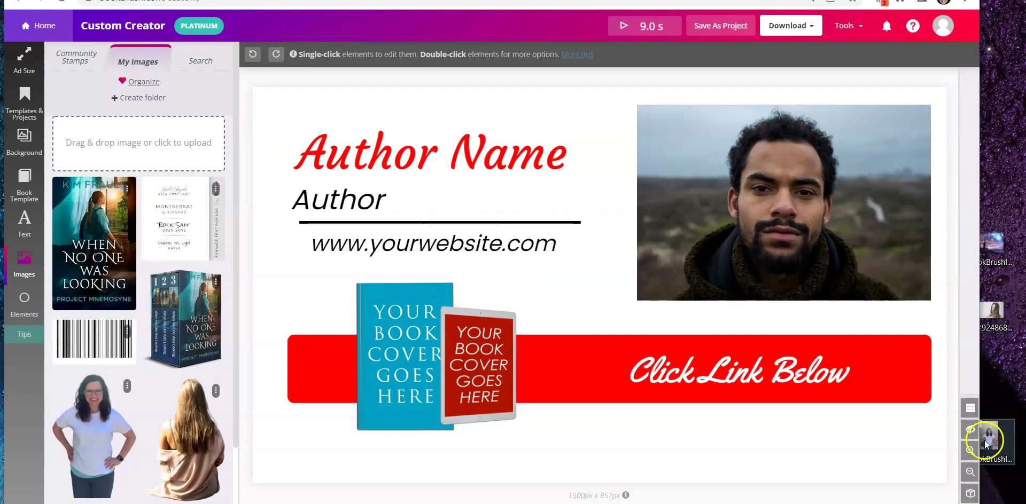
left_click_drag(988, 435, 149, 147)
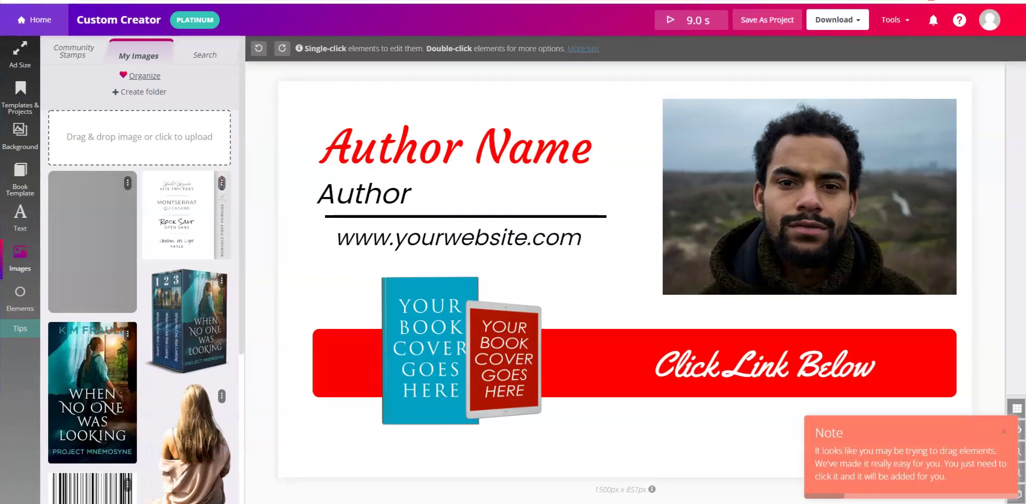
left_click(318, 207)
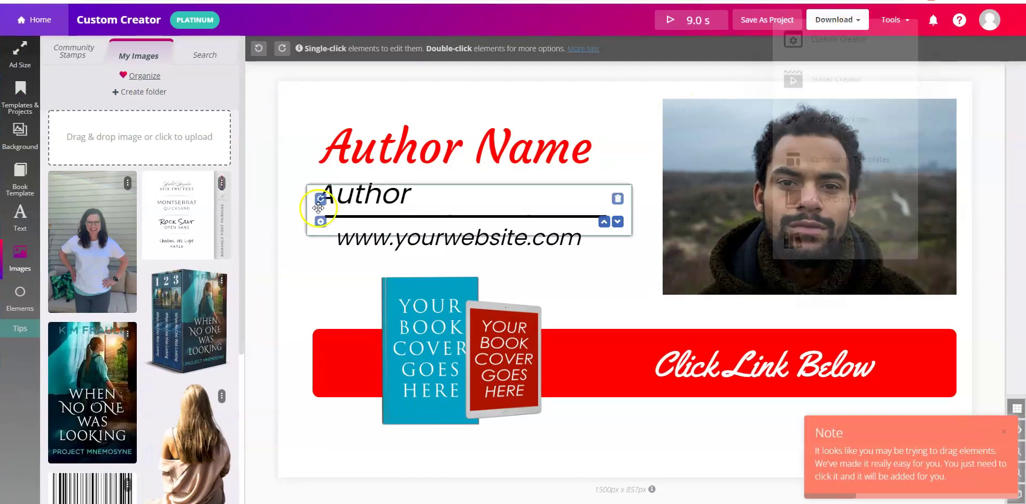
left_click(128, 183)
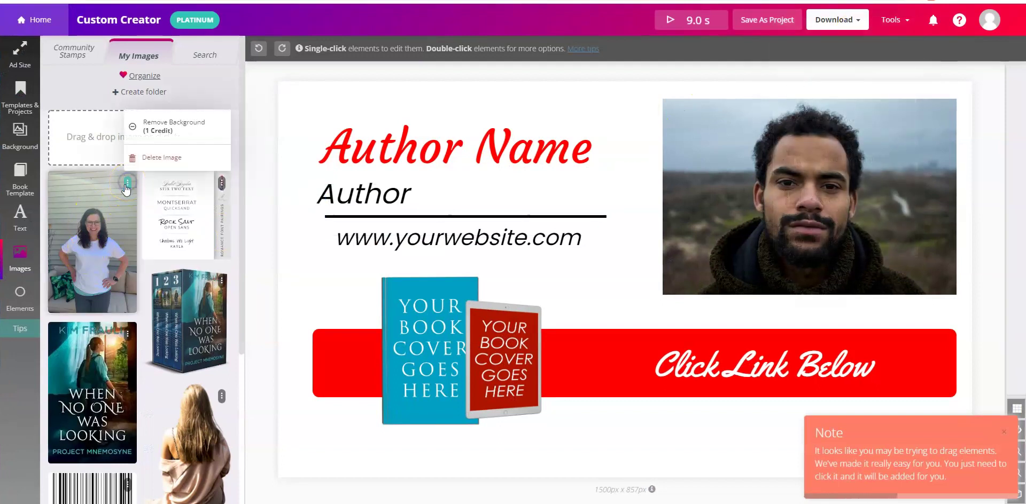
left_click(167, 120)
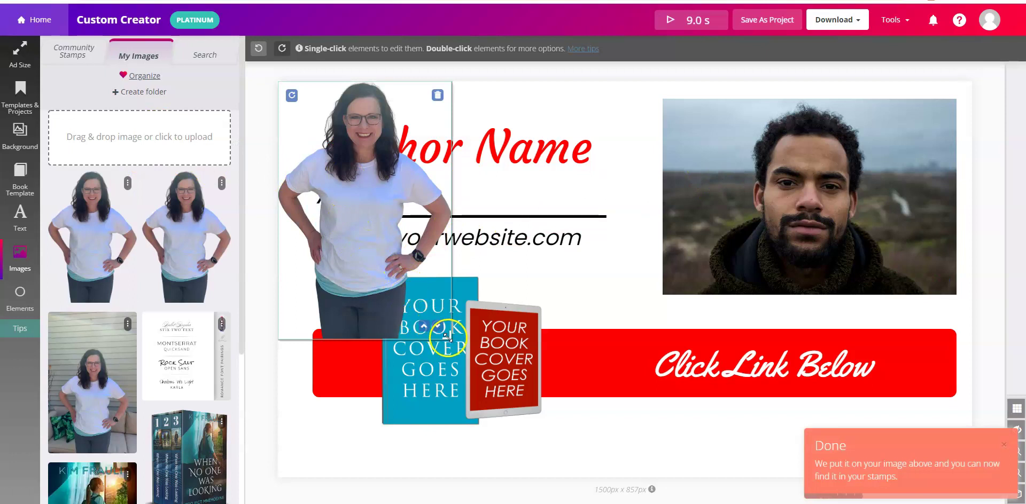
Delete the man's photo and move the author cut-out to the right side.
left_click(496, 371)
left_click(538, 425)
left_click(851, 155)
left_click(940, 111)
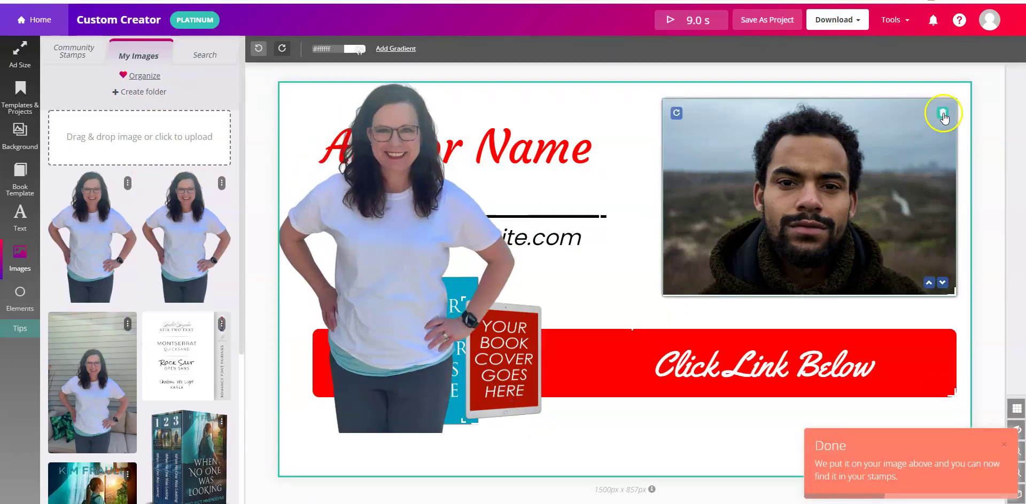
left_click(481, 220)
left_click_drag(480, 220, 852, 229)
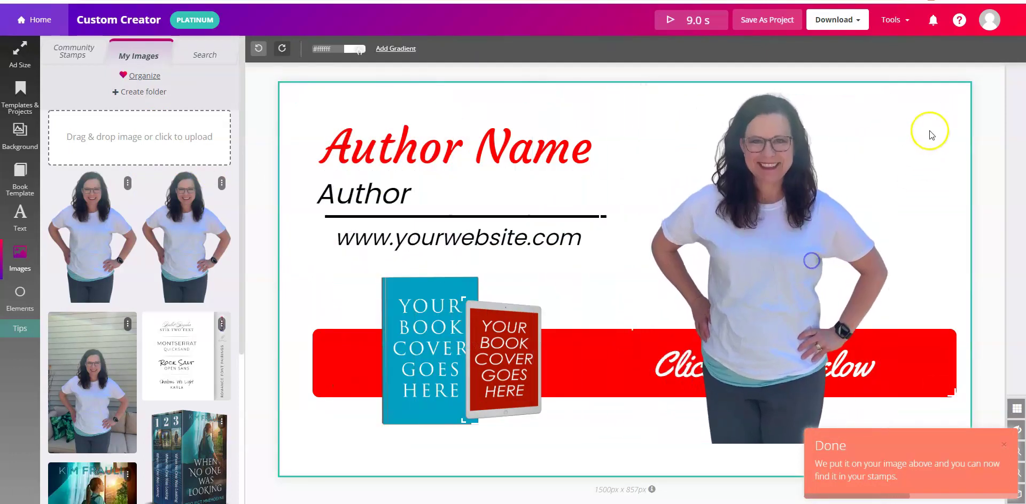
Shrink and reposition the cut-out, then brighten it with a photo filter.
double_click(886, 114)
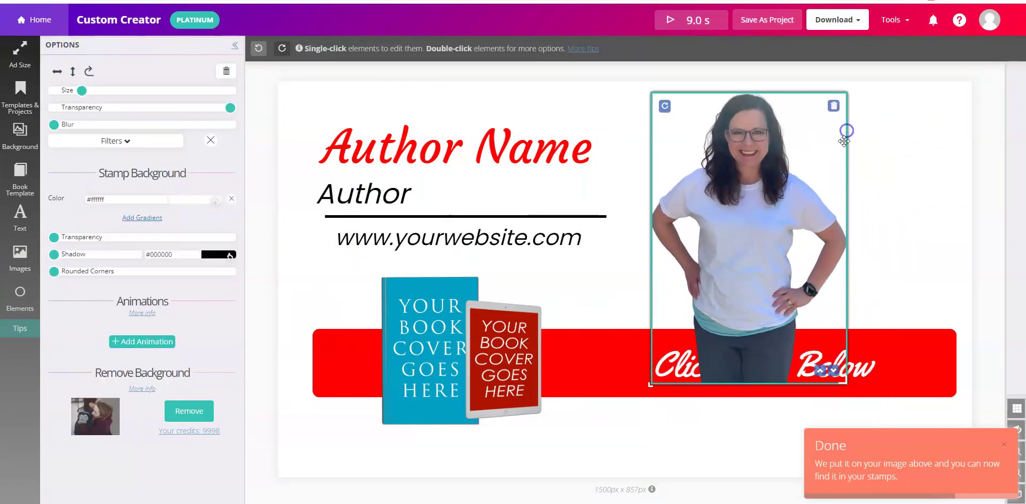
left_click_drag(887, 115, 847, 122)
left_click_drag(769, 251, 798, 242)
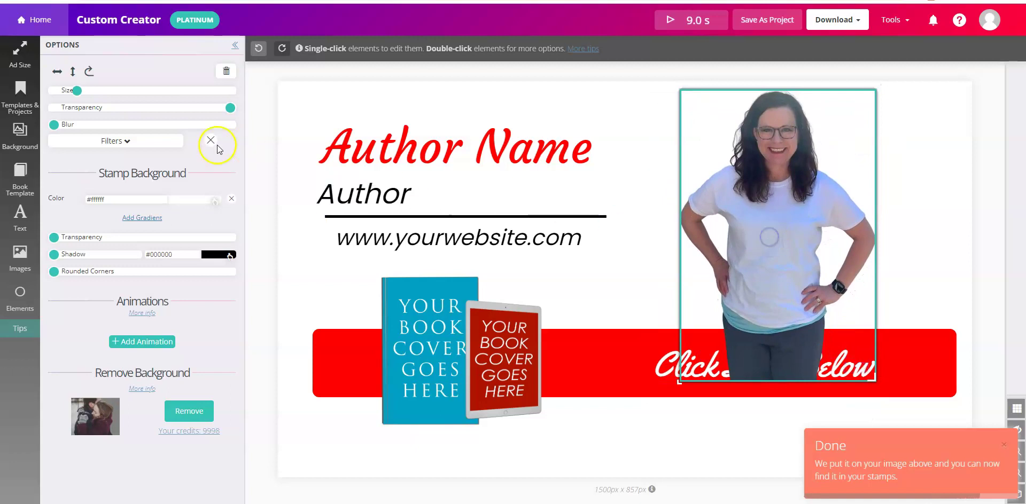
left_click(100, 147)
left_click(69, 173)
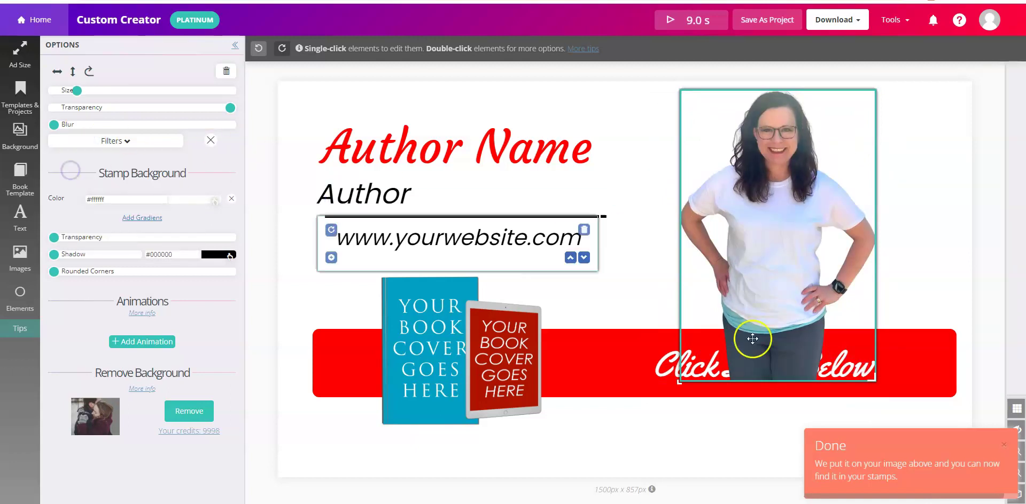
Give the cut-out a FadeIn animation, send it behind the red banner, and preview the animation.
left_click(748, 284)
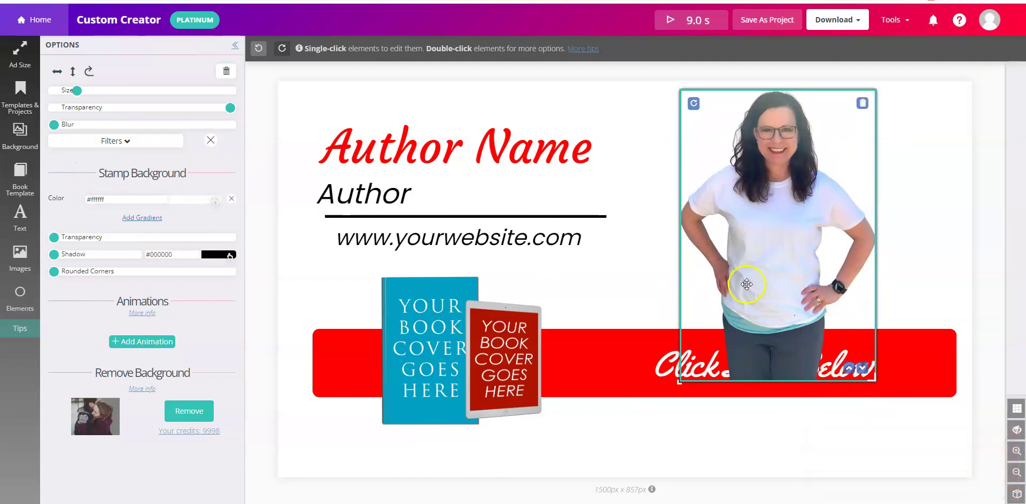
left_click(142, 341)
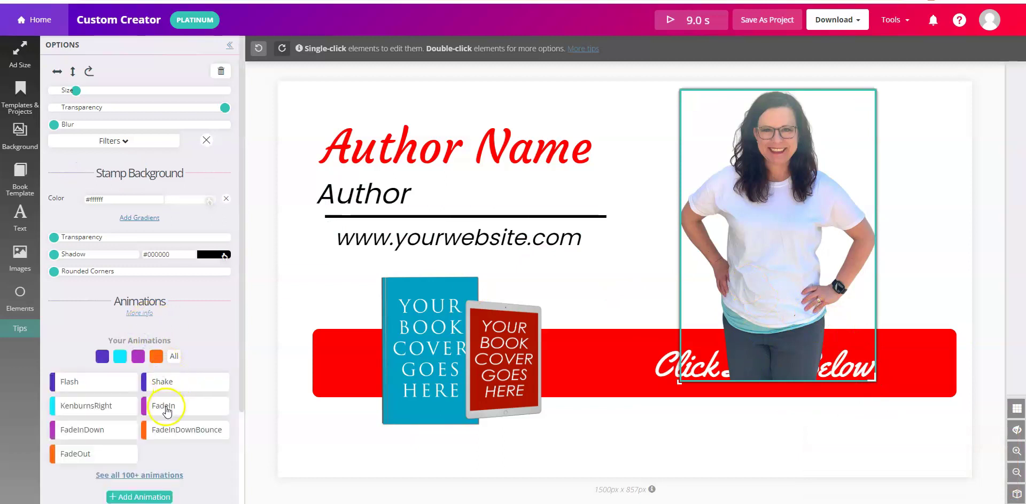
left_click(166, 407)
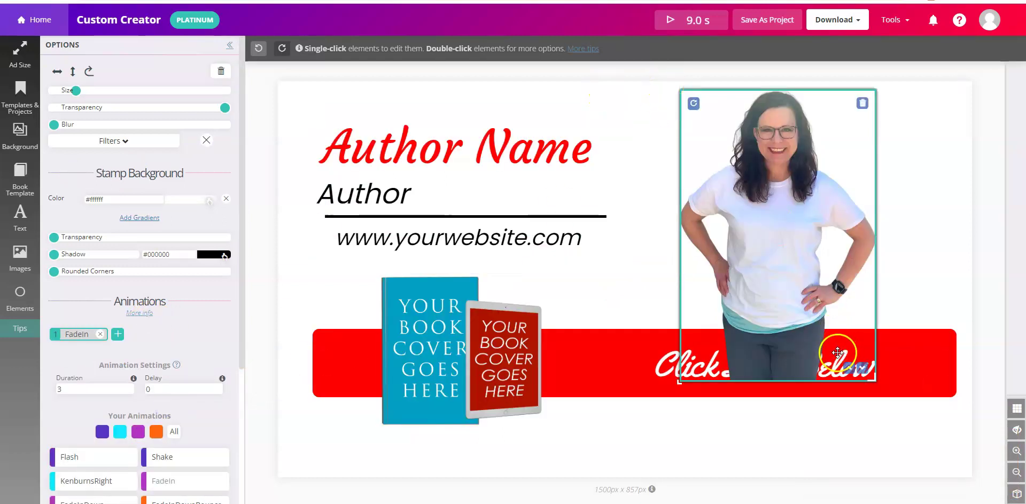
left_click_drag(804, 291, 791, 357)
left_click(848, 433)
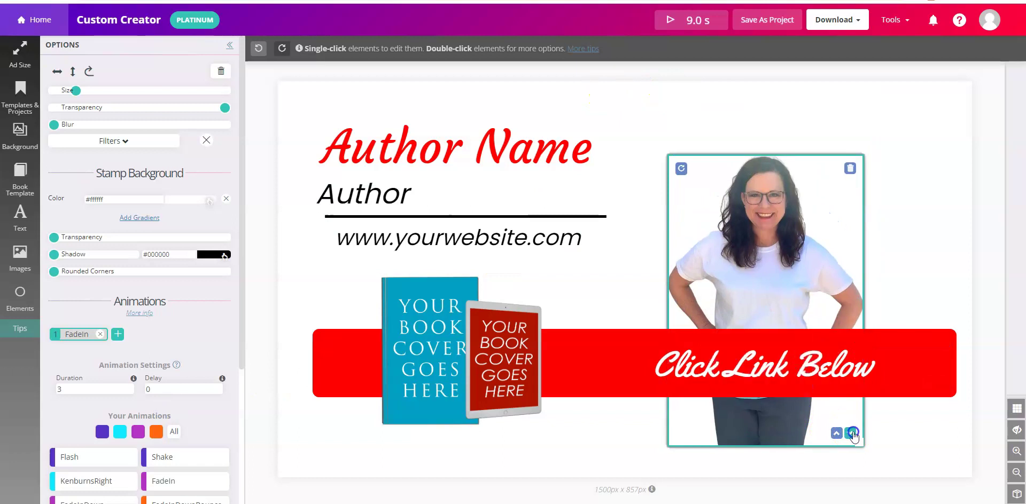
left_click_drag(790, 235, 795, 169)
left_click(671, 21)
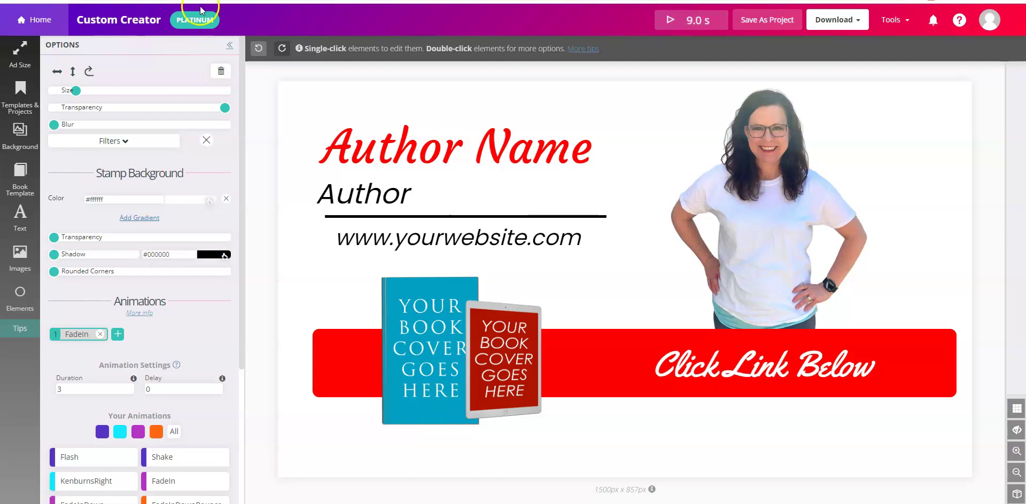
Exit the signature editor via Home, confirming the Leave site prompt.
left_click(35, 17)
left_click(579, 66)
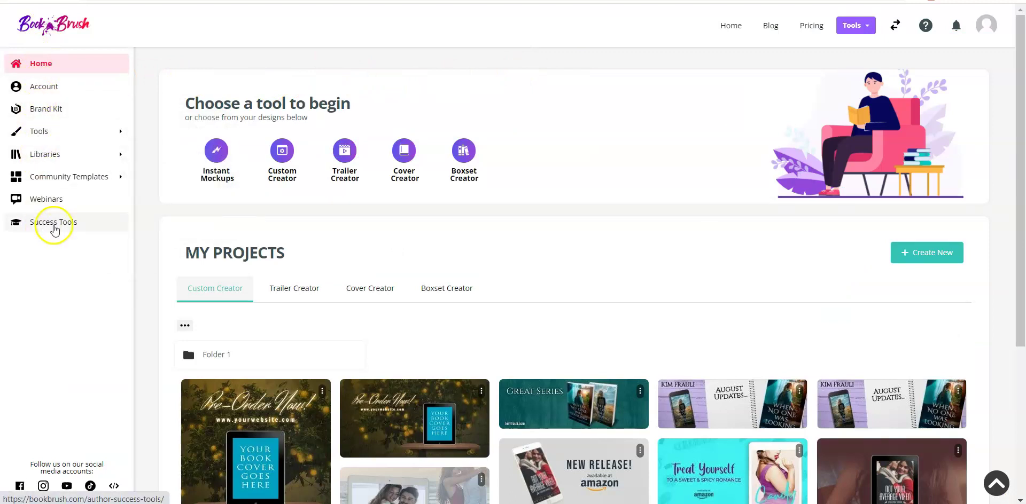
Open Success Tools and choose Watch Previous Sessions under Platinum Academy.
left_click(53, 224)
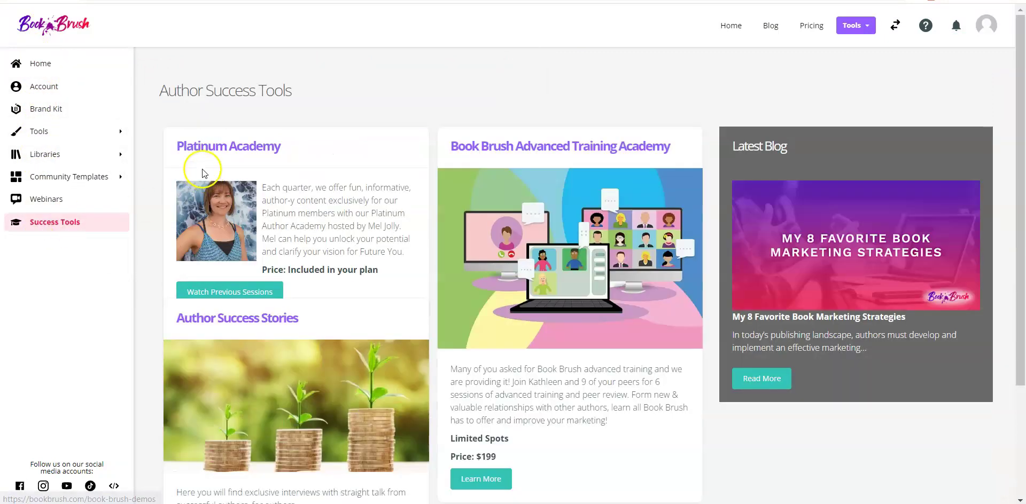
left_click_drag(177, 145, 298, 143)
left_click(303, 145)
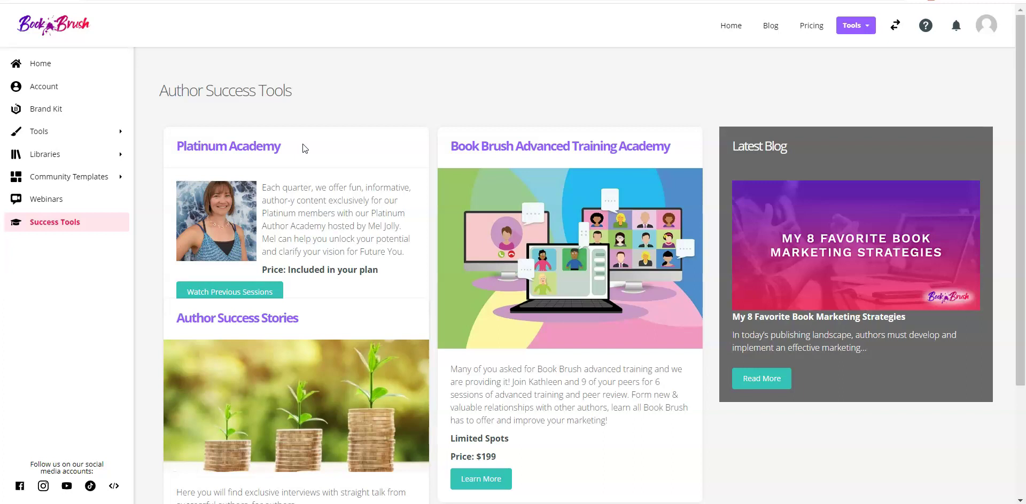
left_click(222, 294)
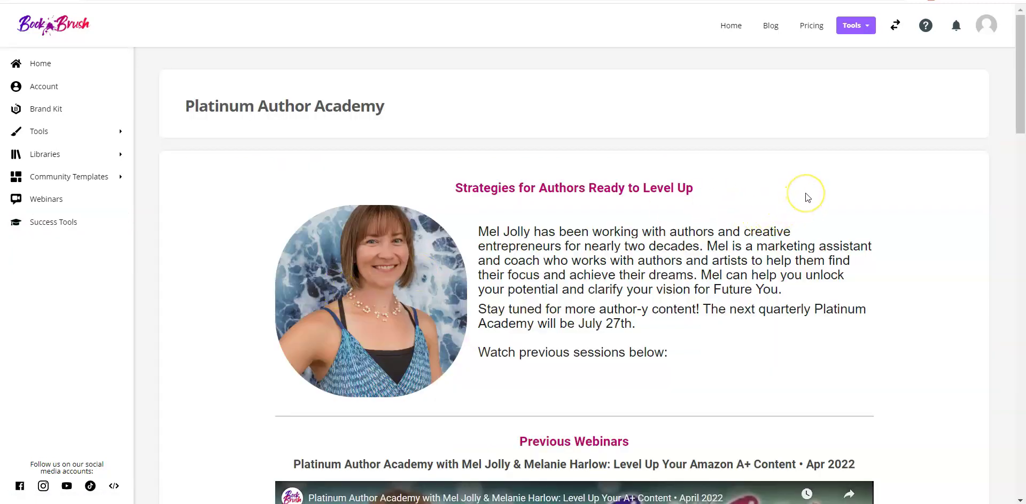
Scroll through the recorded quarterly Platinum Author Academy webinar sessions.
scroll(807, 197, "down", 4)
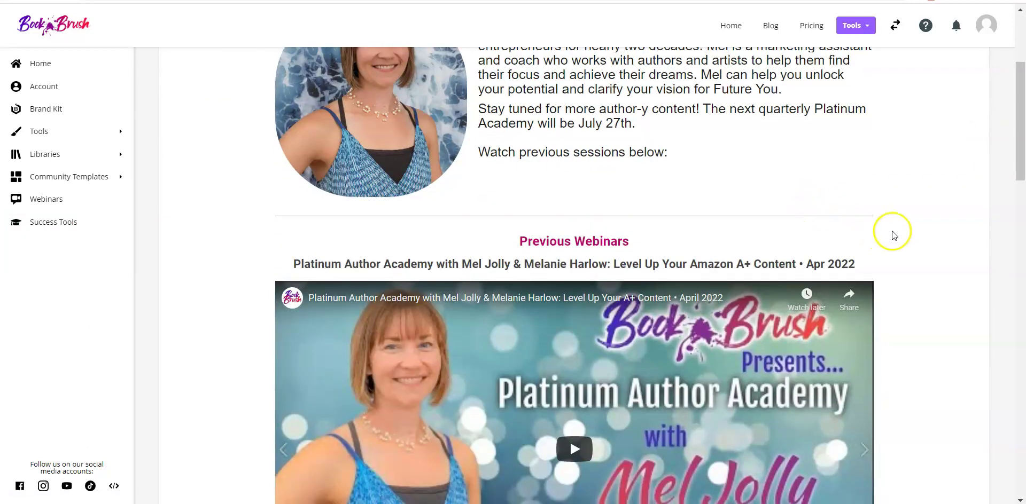
scroll(914, 228, "down", 4)
scroll(915, 228, "down", 3)
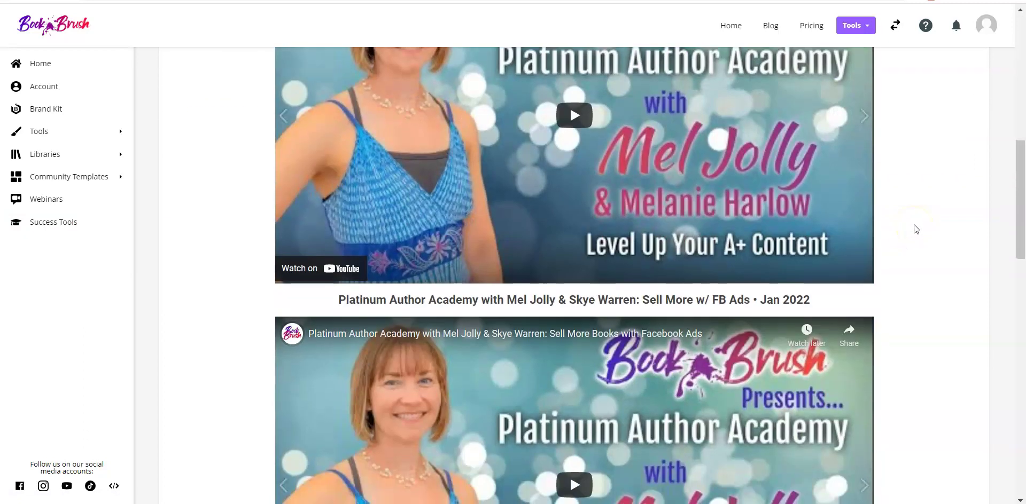
scroll(916, 229, "down", 3)
scroll(917, 228, "down", 1)
scroll(917, 229, "down", 1)
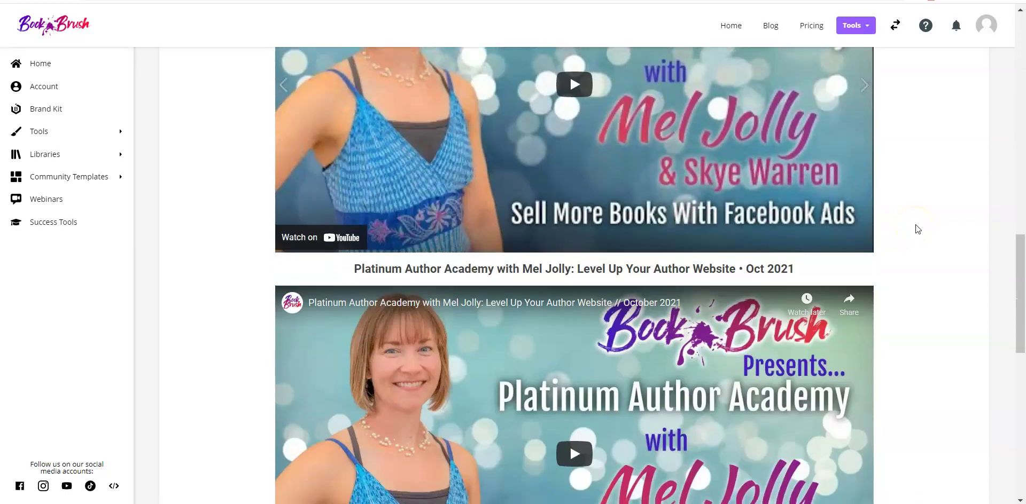
scroll(917, 229, "down", 4)
scroll(918, 229, "down", 5)
scroll(917, 229, "down", 3)
left_click(928, 229)
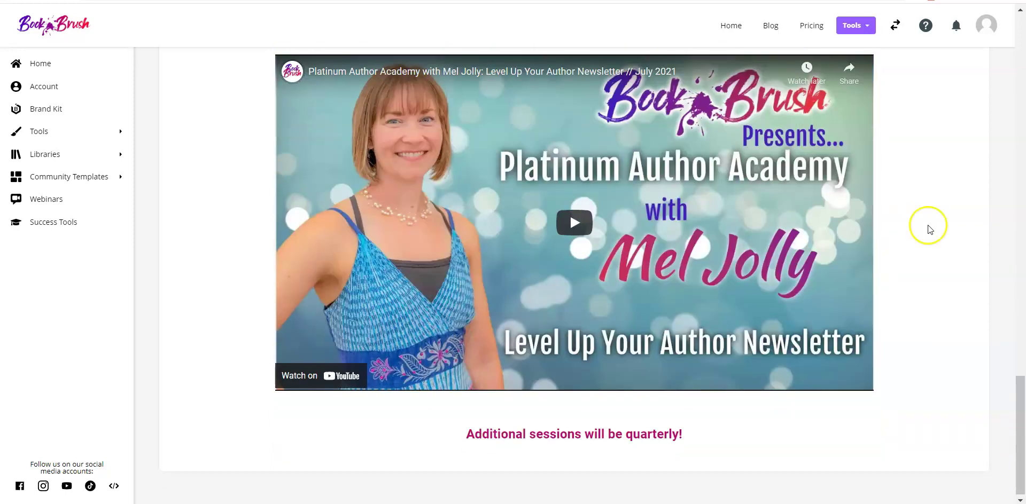